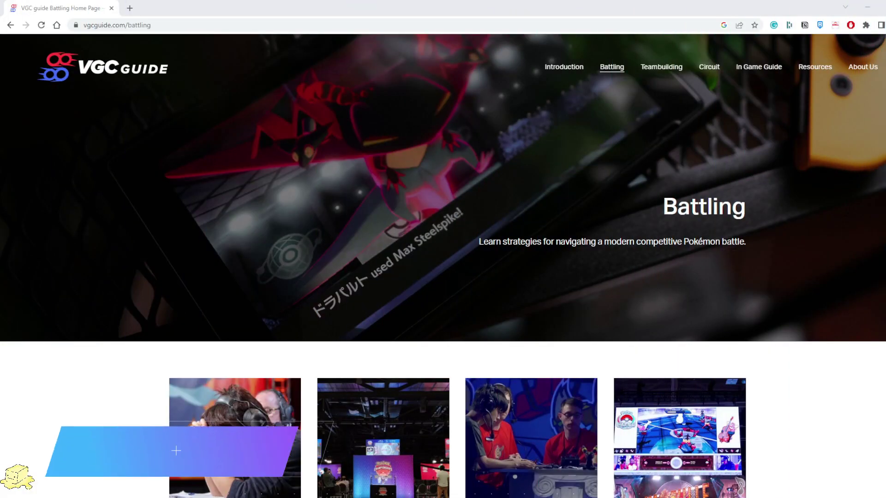
# Step: Scroll the Battling page from Before the Battle down through Annotated Battles to the FAQ
pyautogui.scroll(-4, 443, 266)
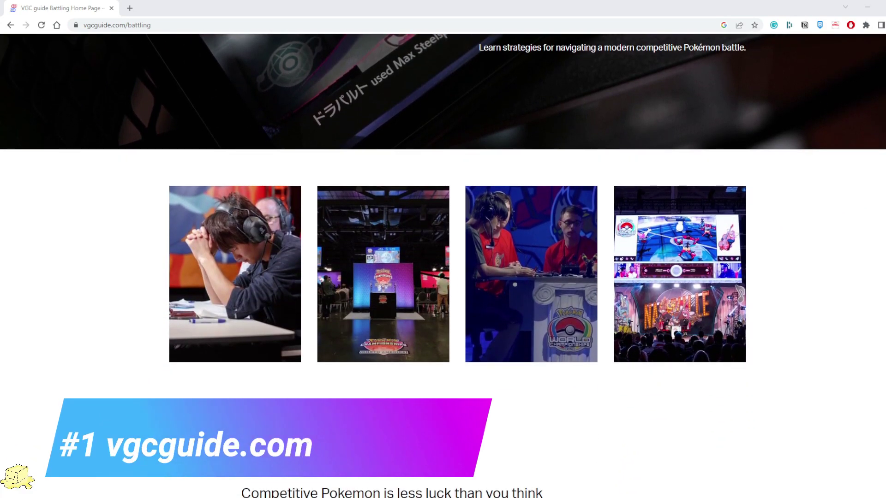
pyautogui.scroll(-9, 443, 266)
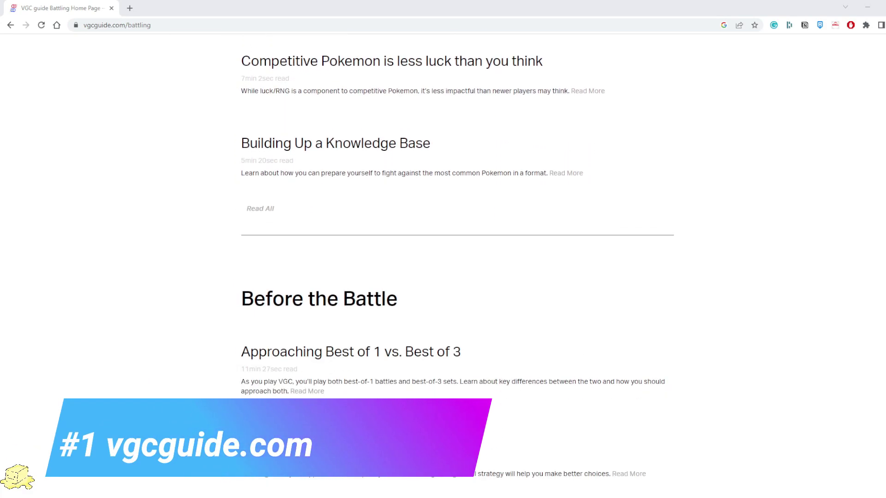
pyautogui.scroll(-8, 443, 265)
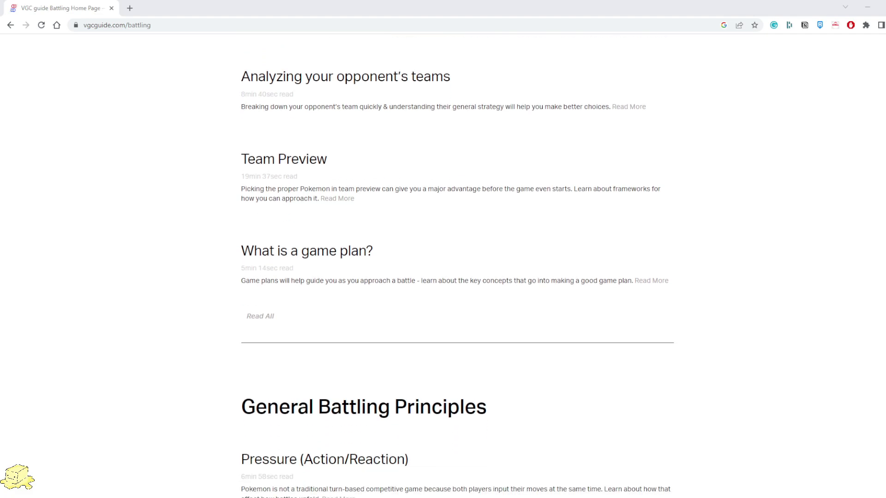
pyautogui.scroll(-7, 443, 266)
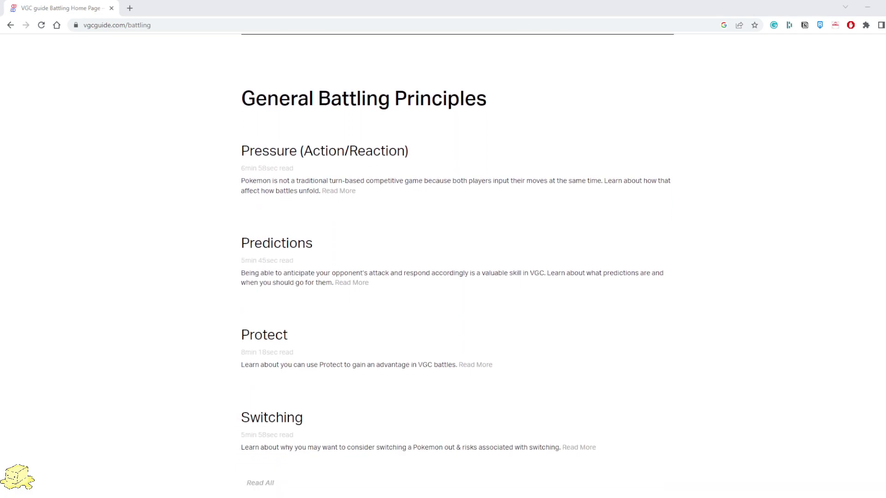
pyautogui.scroll(-5, 443, 266)
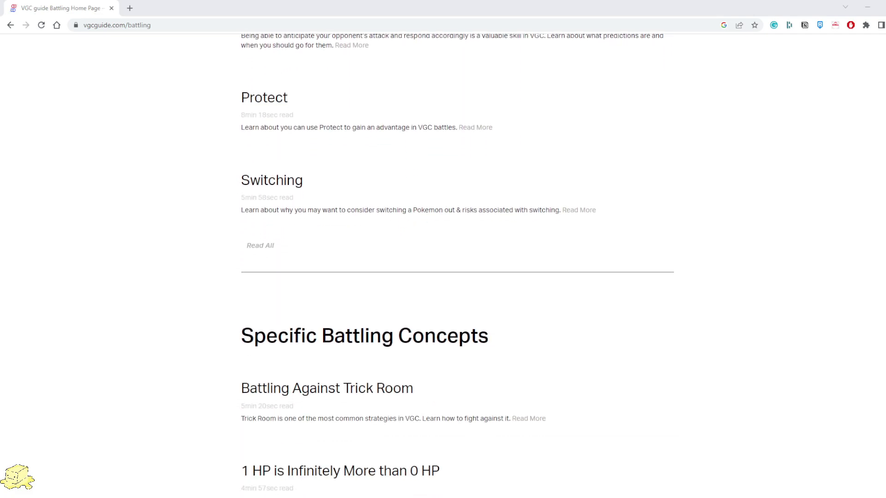
pyautogui.scroll(-5, 443, 266)
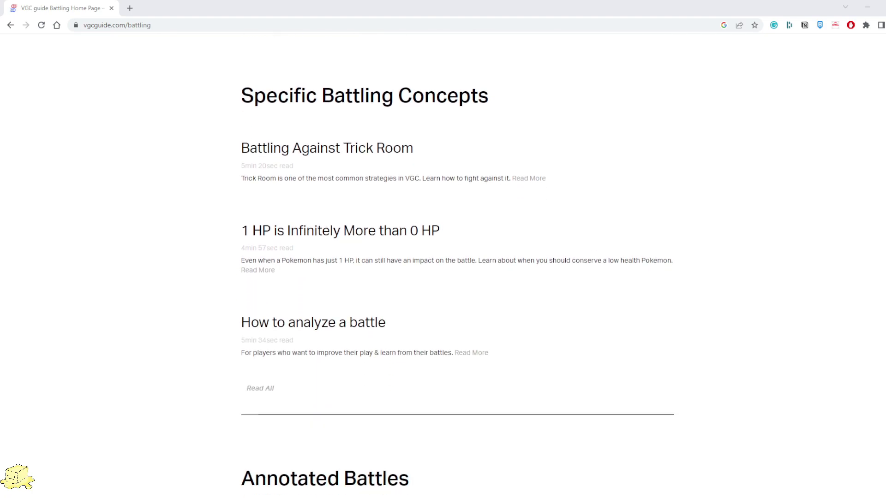
pyautogui.scroll(-8, 443, 266)
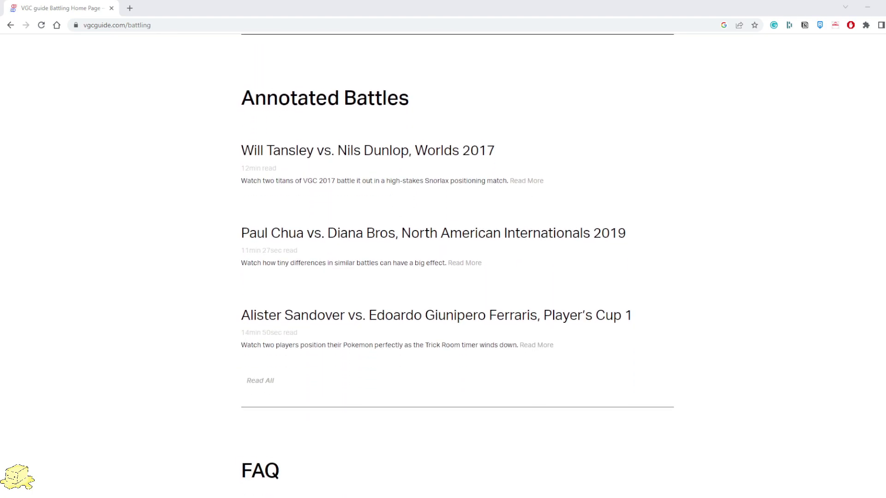
pyautogui.scroll(-2, 443, 266)
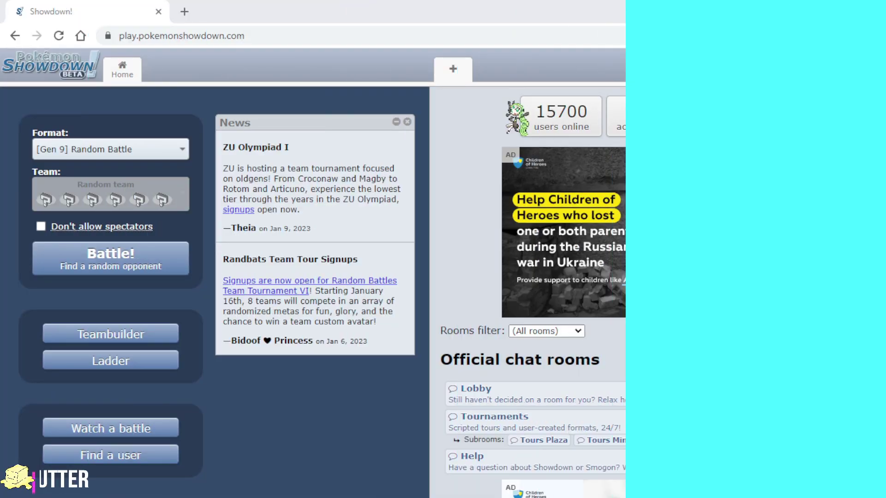
# Step: Open Showdown's Teambuilder with its 15 saved teams and reply 'Yes, my day was pretty good'
pyautogui.click(169, 150)
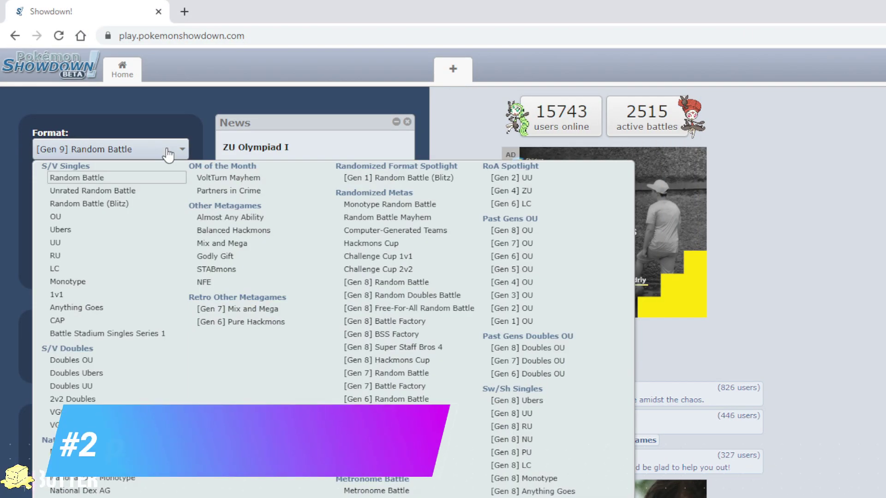
pyautogui.click(169, 153)
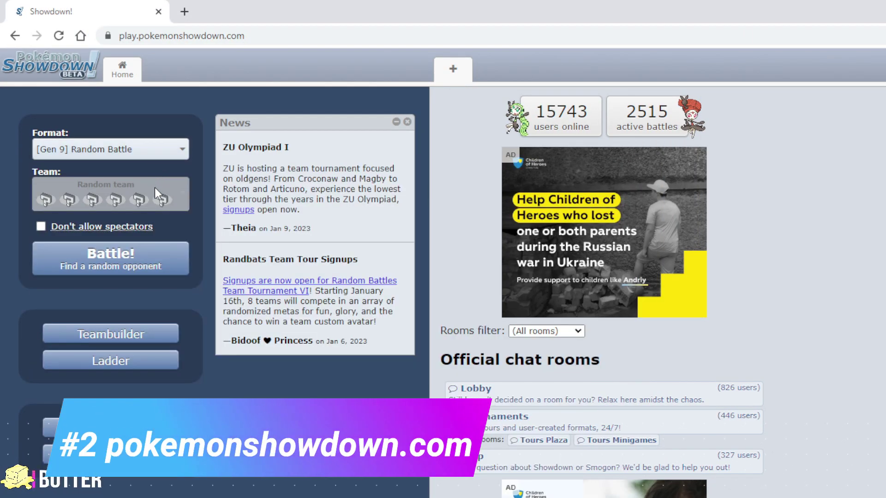
pyautogui.click(147, 339)
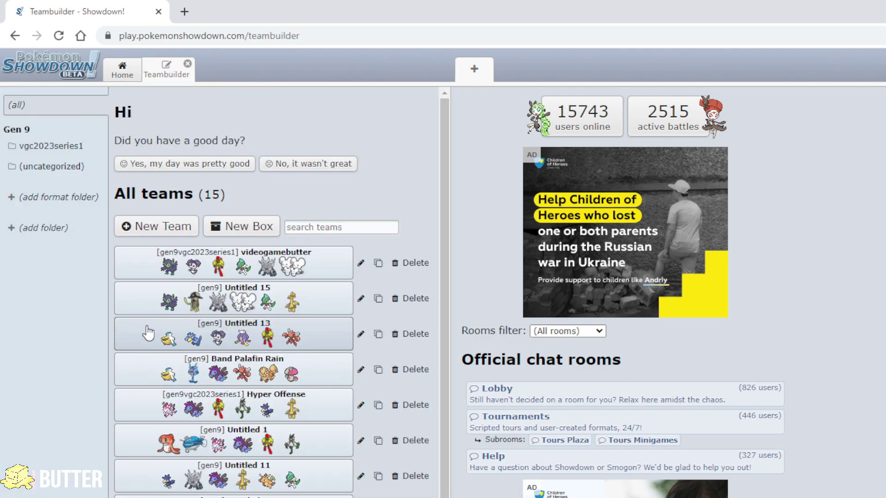
pyautogui.click(186, 165)
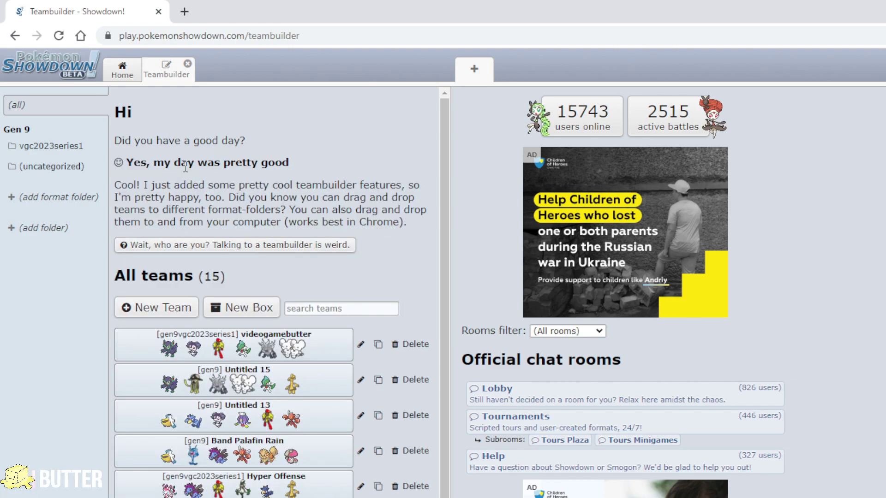
# Step: Start a new team with Amoonguss knowing Spore
pyautogui.click(181, 310)
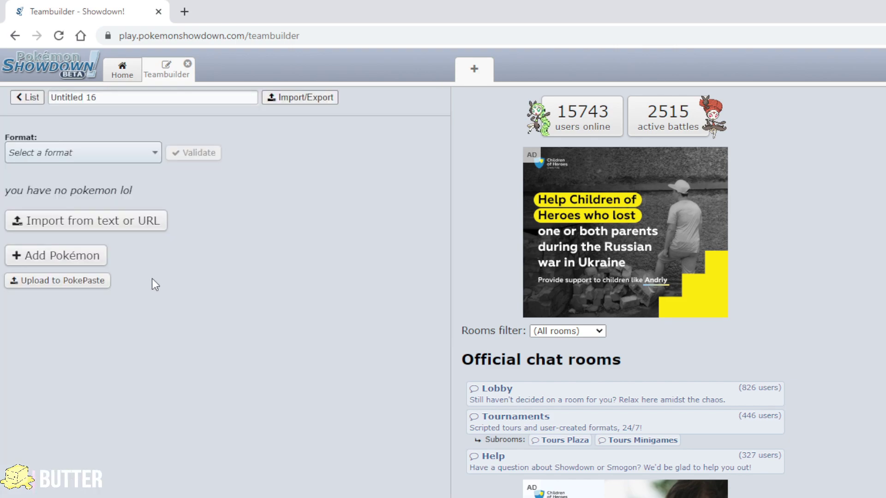
pyautogui.click(93, 258)
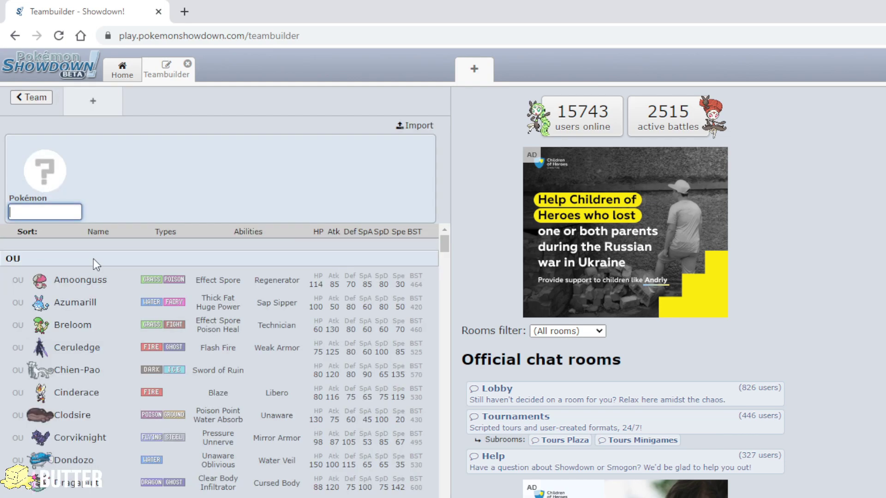
pyautogui.click(107, 284)
pyautogui.click(258, 156)
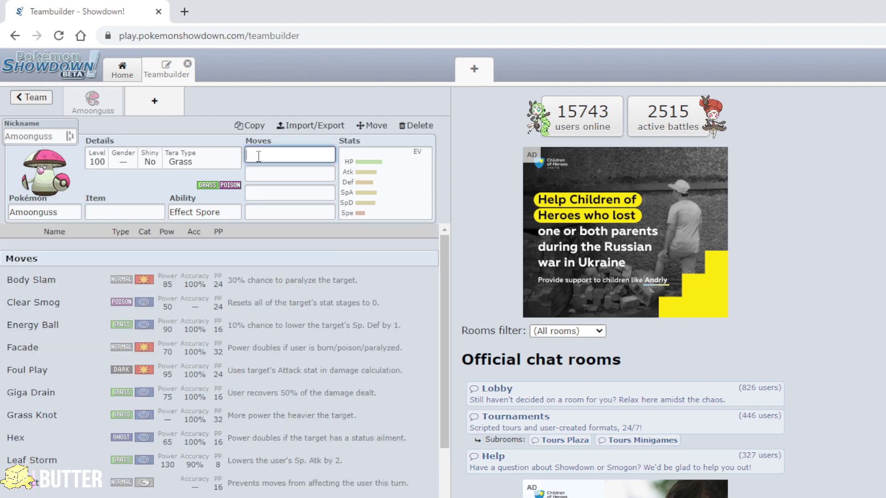
pyautogui.write('SPORE')
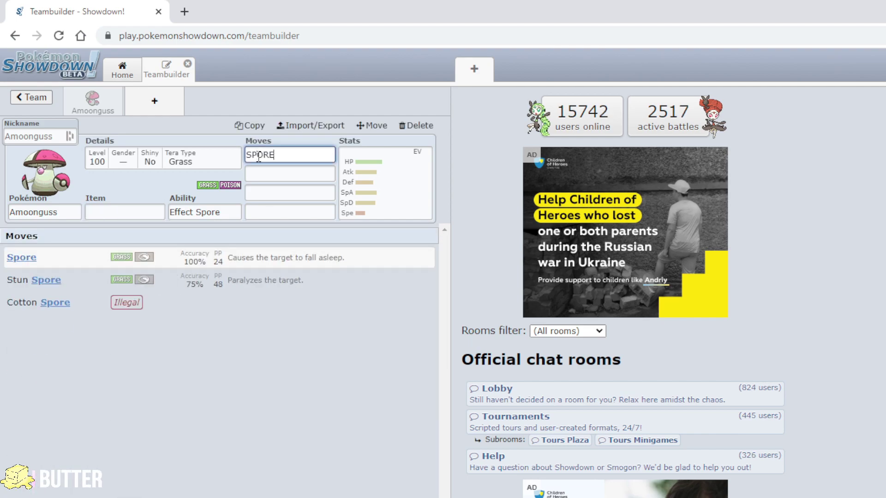
pyautogui.click(73, 254)
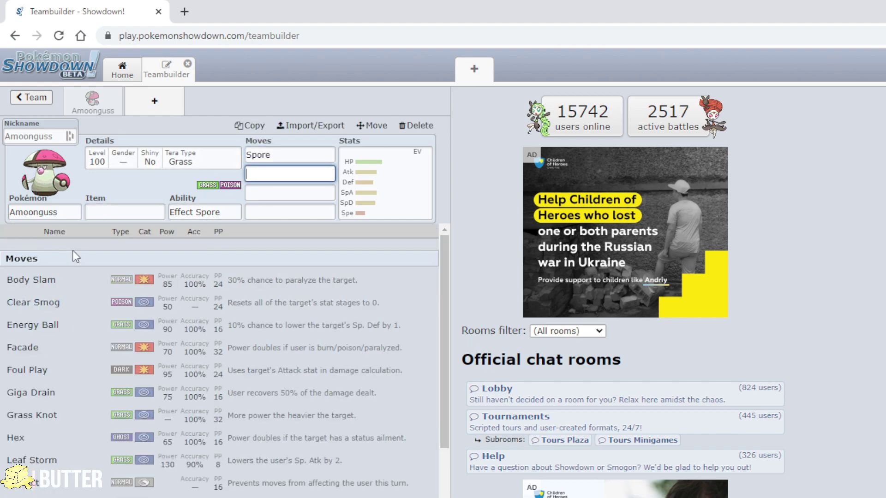
# Step: Add Toedscruel with Spore, then Breloom as the third team member
pyautogui.click(160, 101)
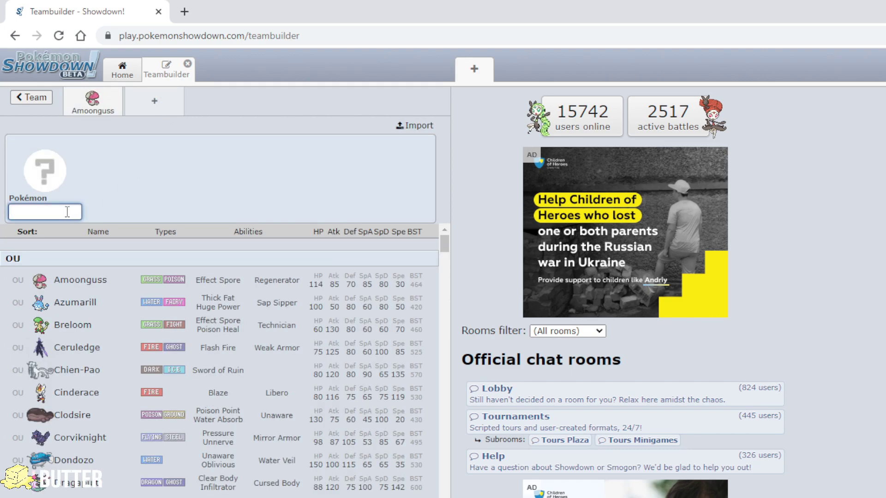
pyautogui.write('TOED')
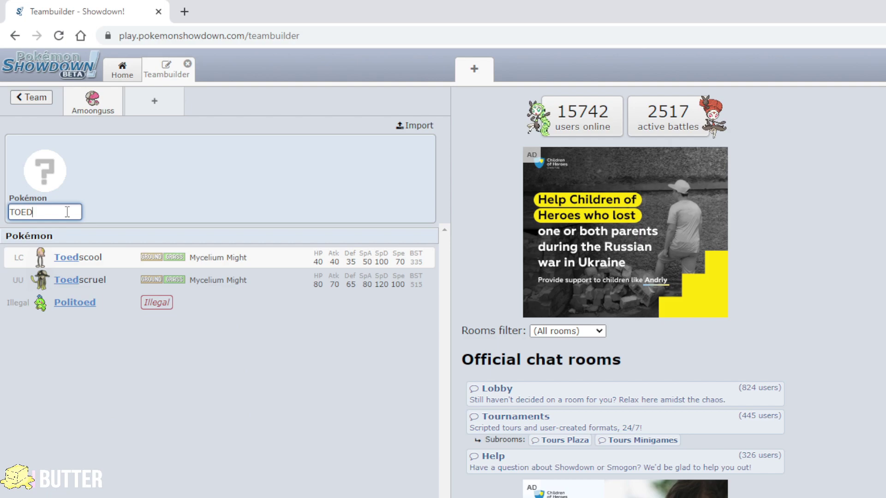
pyautogui.click(107, 285)
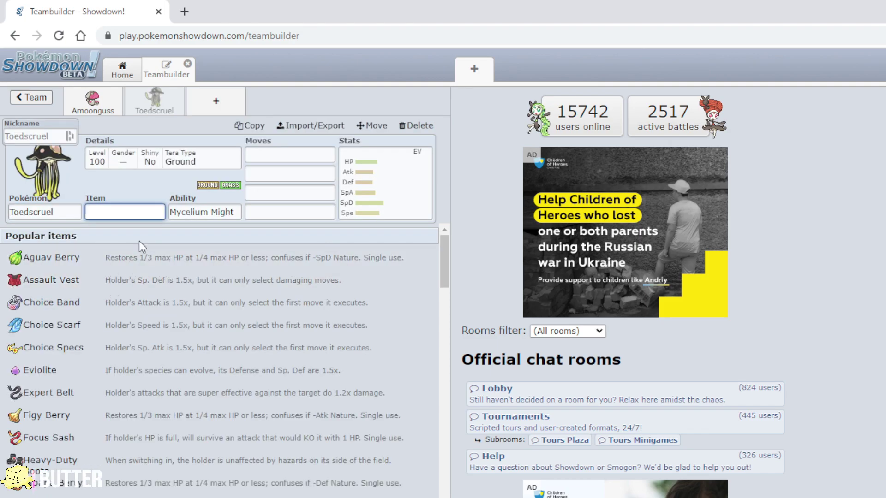
pyautogui.click(255, 157)
pyautogui.write('SPORE')
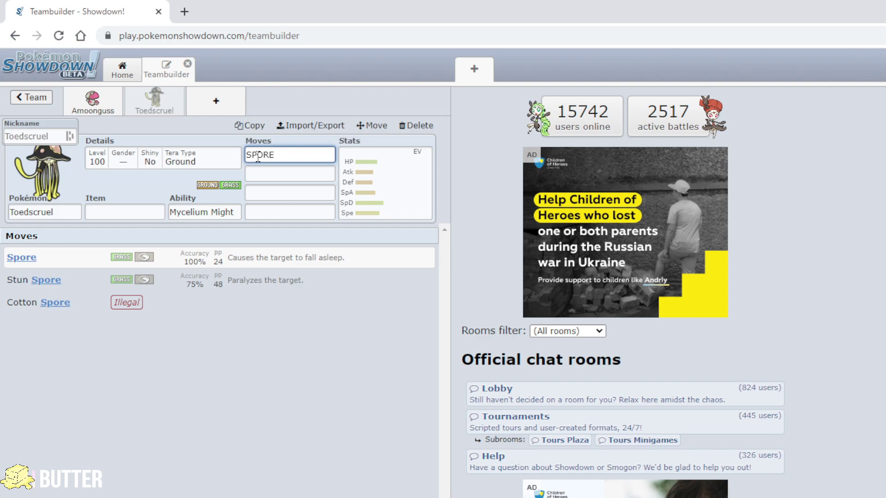
pyautogui.press('Return')
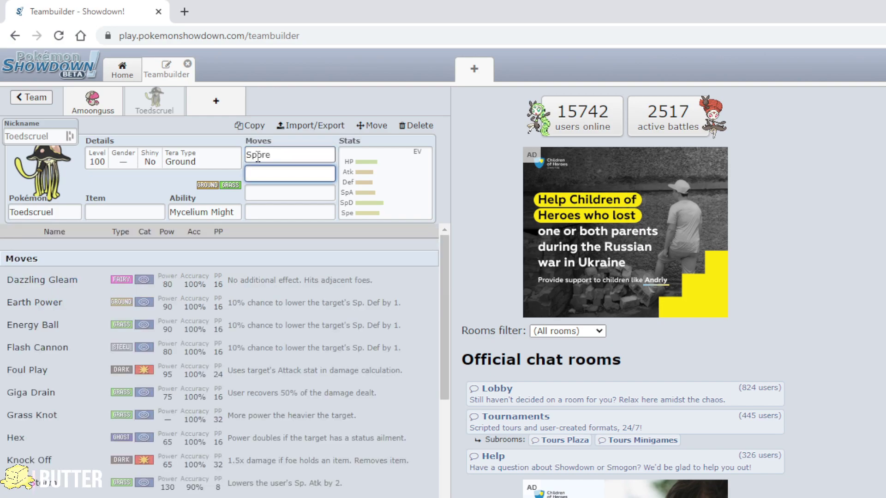
pyautogui.click(218, 103)
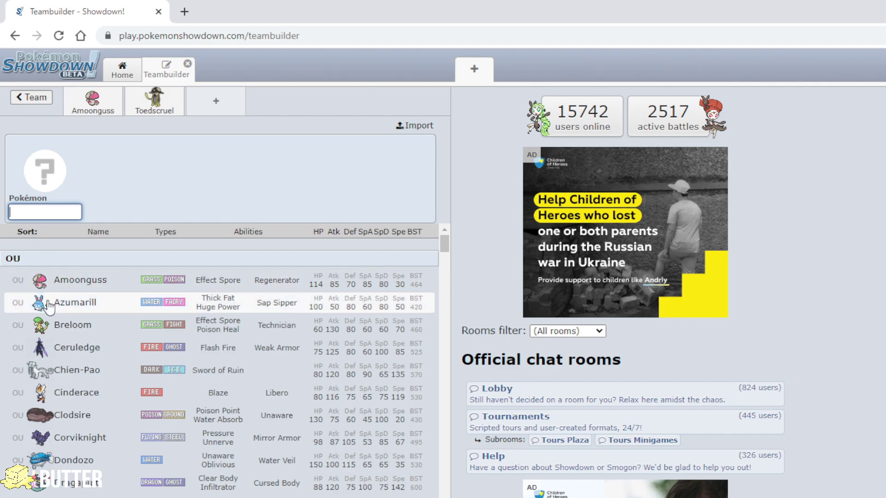
pyautogui.click(69, 326)
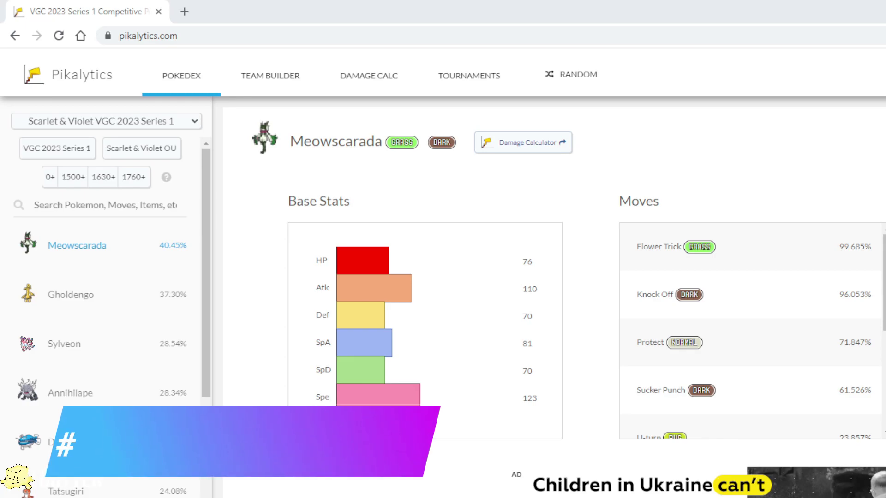
# Step: Scroll through Meowscarada's usage page and the Pokémon list on the left
pyautogui.scroll(-3, 553, 295)
pyautogui.scroll(-3, 554, 295)
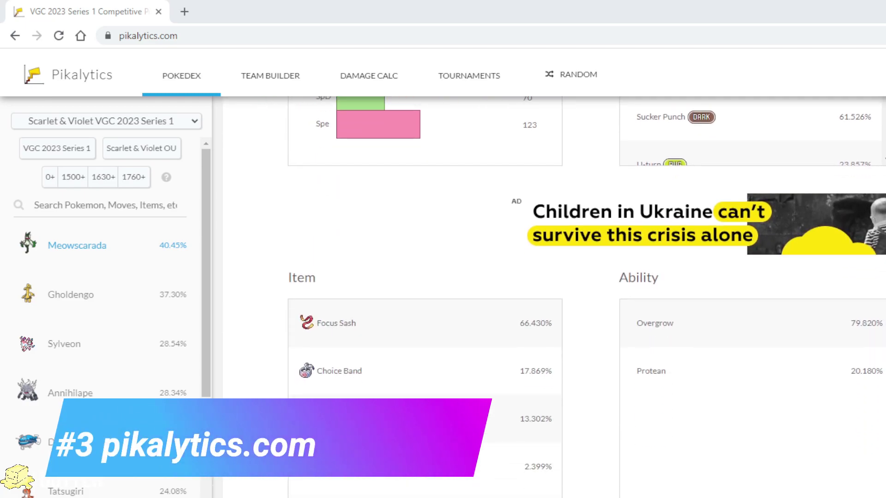
pyautogui.scroll(6, 554, 295)
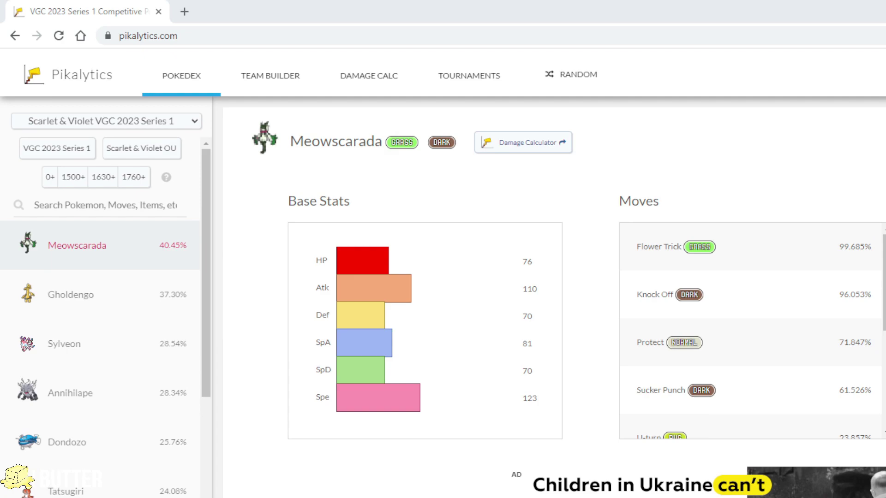
pyautogui.scroll(-4, 102, 221)
pyautogui.scroll(-5, 101, 274)
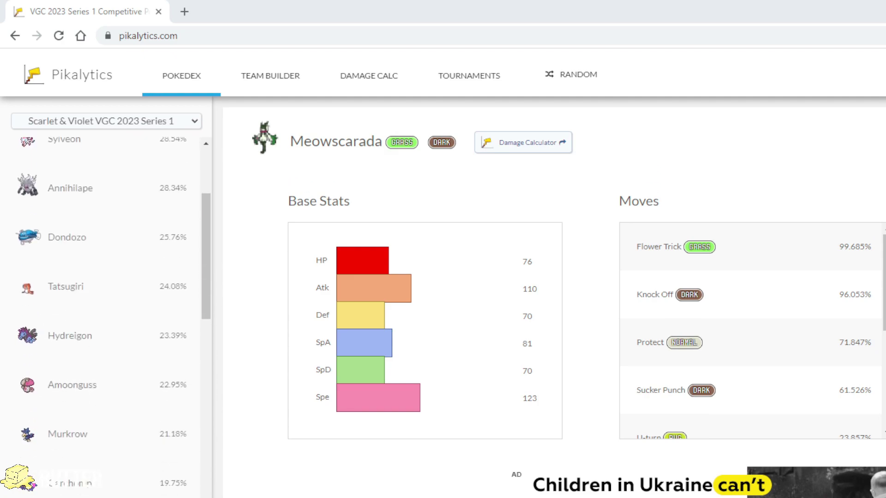
pyautogui.scroll(-7, 102, 274)
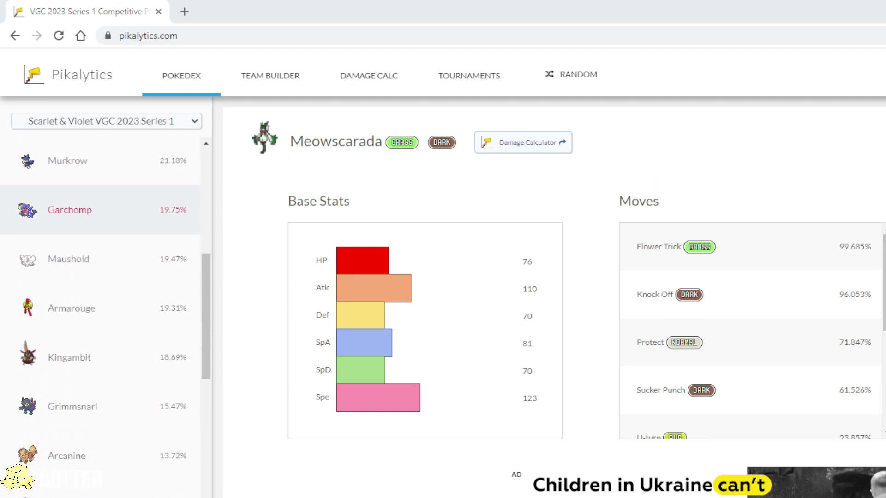
pyautogui.scroll(13, 101, 274)
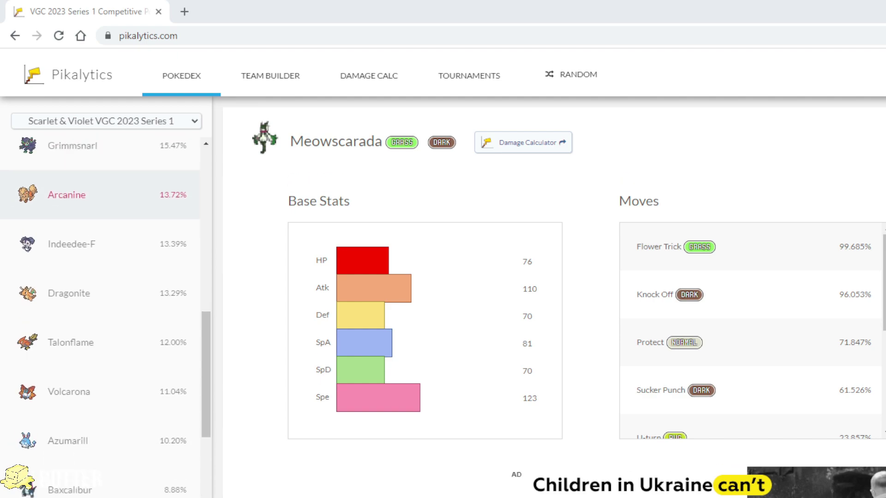
pyautogui.scroll(3, 102, 274)
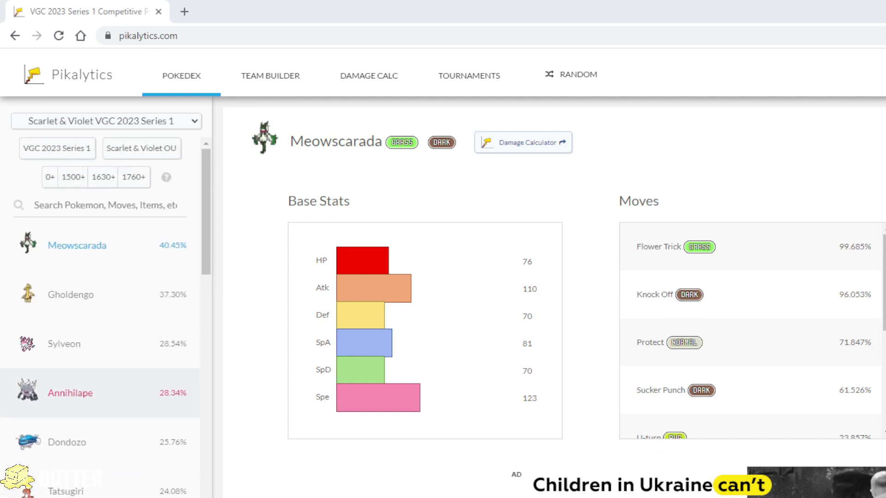
# Step: Open Gholdengo's page and scroll to its items, such as Choice Specs, and its Good as Gold ability
pyautogui.click(115, 303)
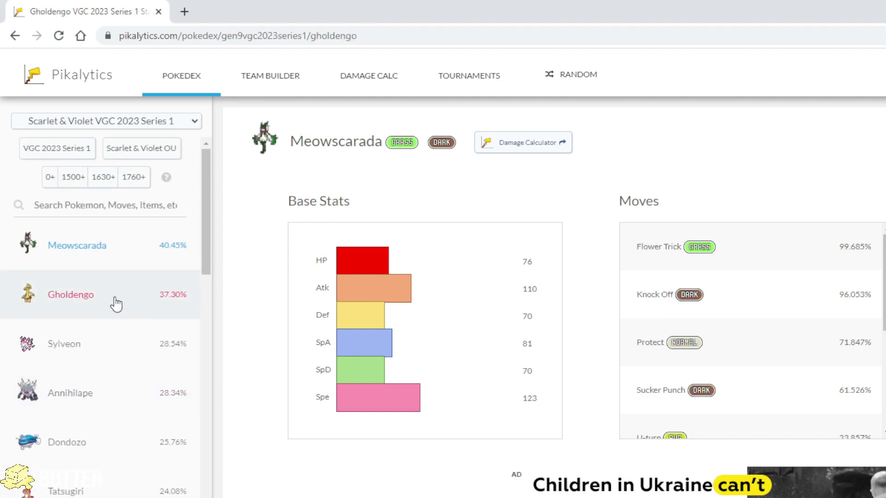
pyautogui.scroll(-1, 267, 293)
pyautogui.scroll(-4, 267, 292)
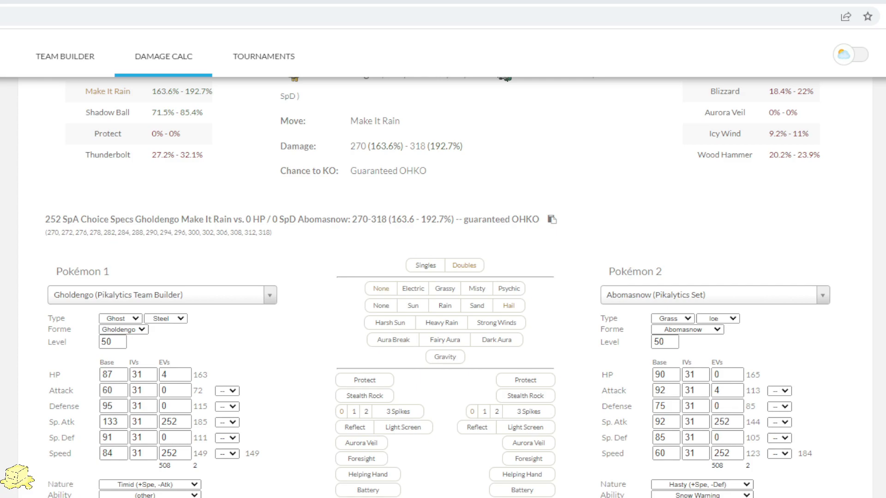
# Step: Scroll the Gholdengo vs Abomasnow damage calc to the move rows and Survival EV Minimizer
pyautogui.scroll(-2, 437, 287)
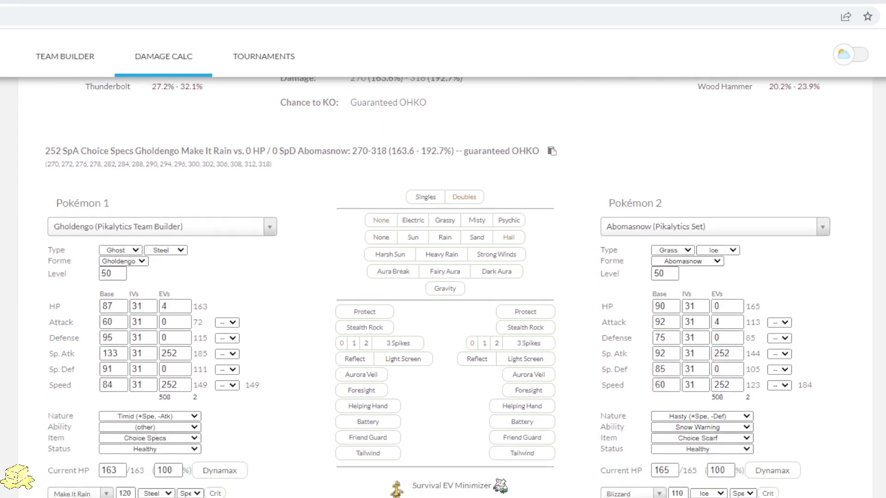
pyautogui.scroll(-2, 438, 287)
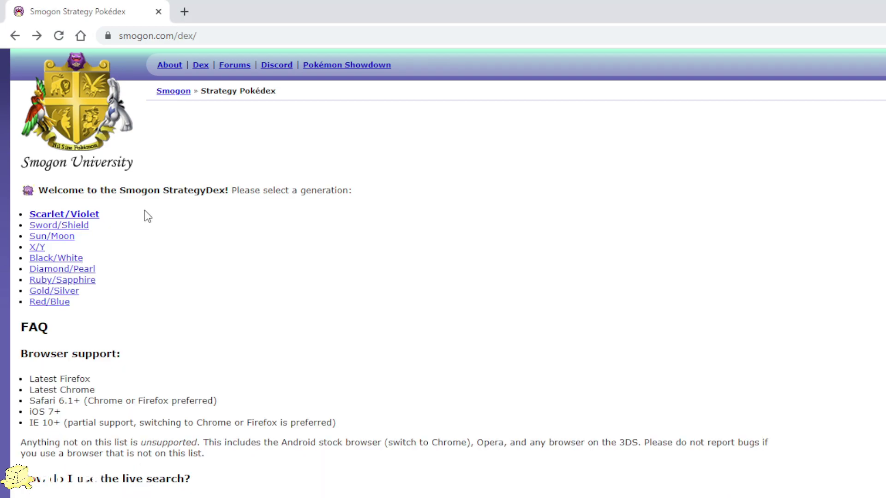
# Step: Open Amoonguss's Scarlet/Violet dex entry and scroll down to its Moves table
pyautogui.click(94, 217)
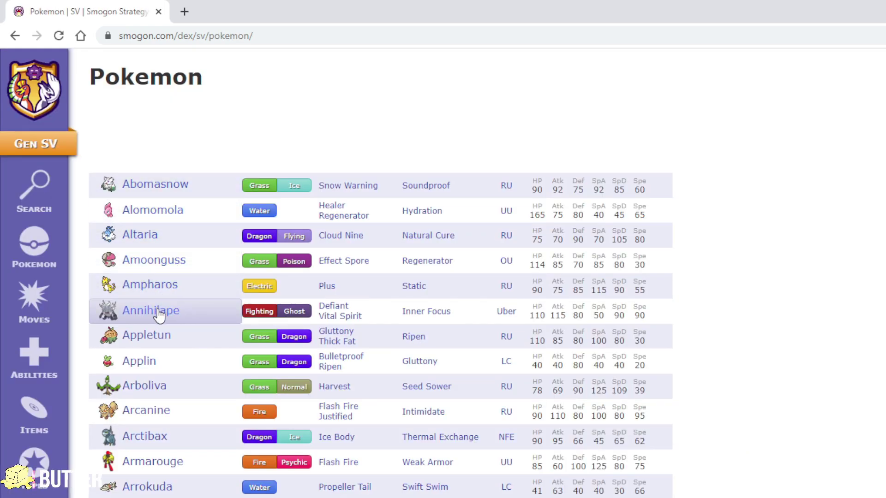
pyautogui.click(159, 261)
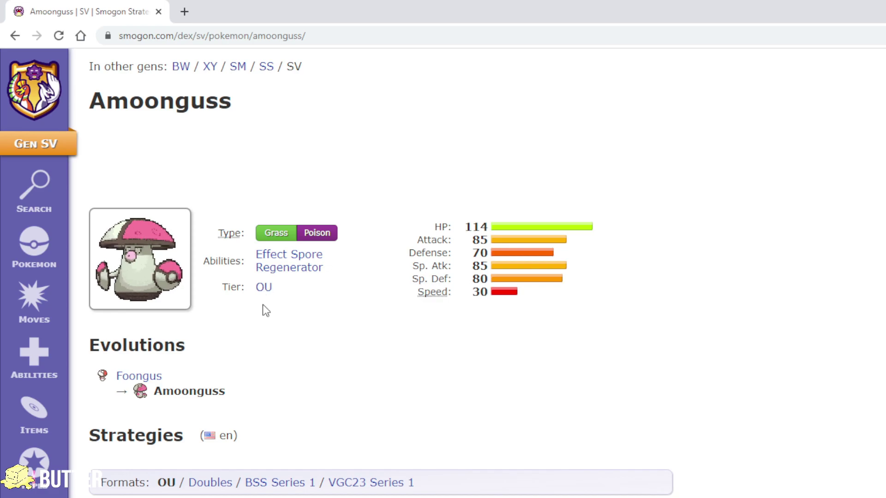
pyautogui.scroll(-5, 265, 325)
pyautogui.scroll(-18, 266, 326)
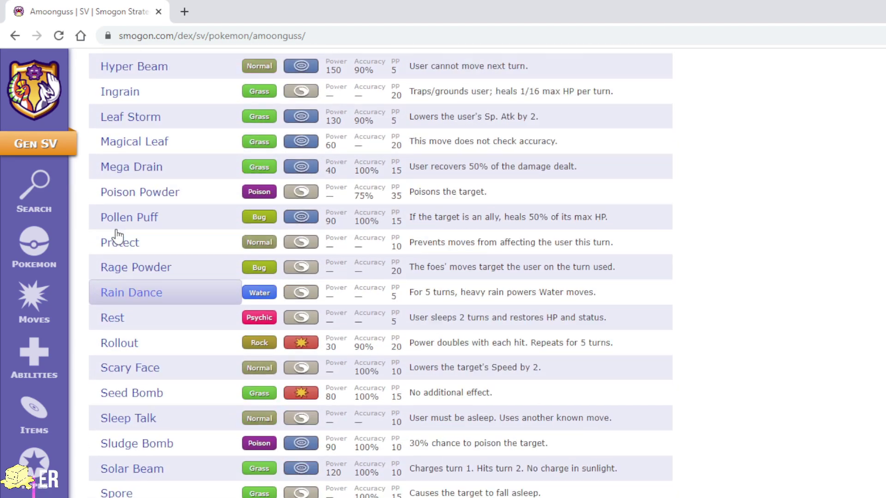
pyautogui.scroll(15, 117, 236)
# Step: Run dex searches for 'focus', then 'sandsto', then 'electric'
pyautogui.click(34, 190)
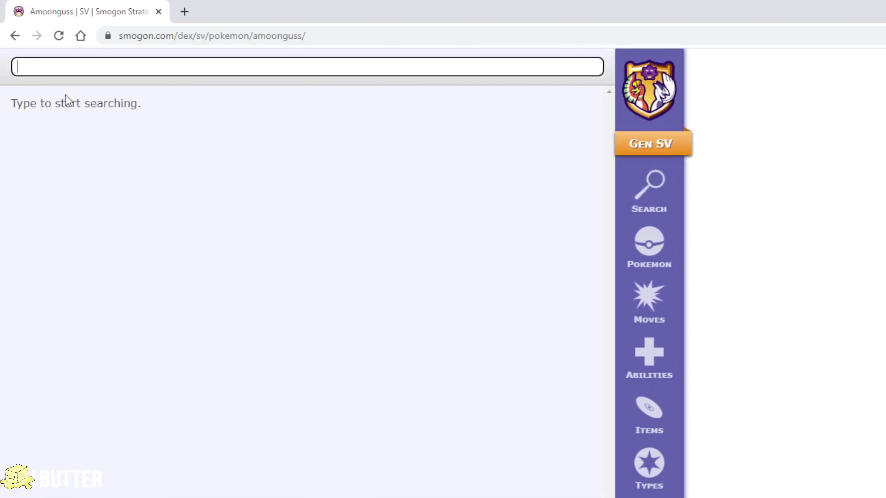
pyautogui.write('focus')
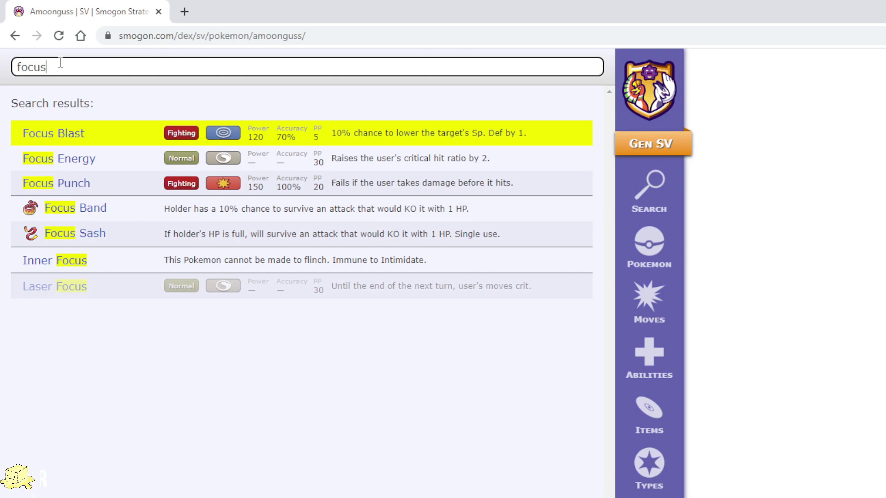
pyautogui.hotkey('ctrl', 'a')
pyautogui.write('sandsto')
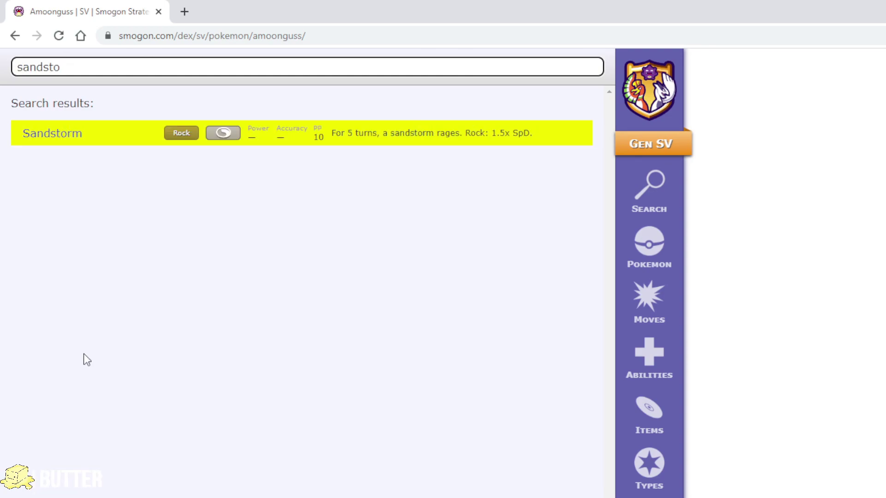
pyautogui.press('BackSpace')
pyautogui.press('BackSpace')
pyautogui.press('BackSpace')
pyautogui.press('BackSpace')
pyautogui.press('BackSpace')
pyautogui.press('BackSpace')
pyautogui.press('BackSpace')
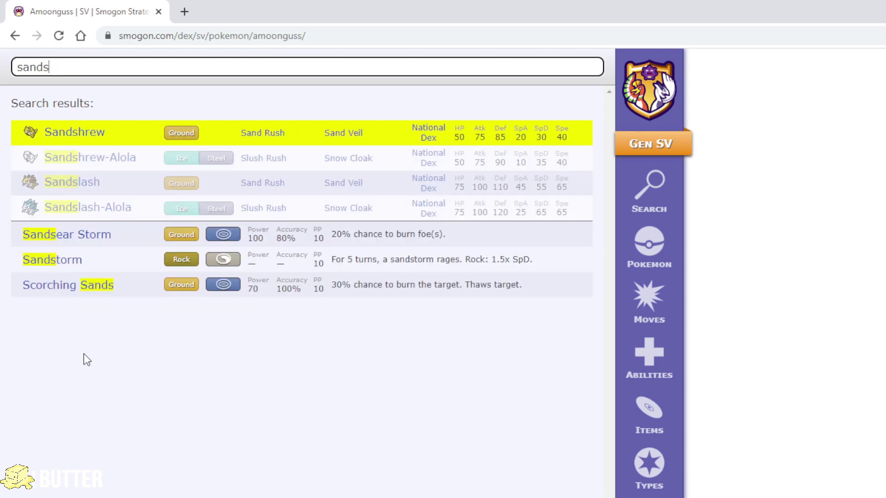
pyautogui.write('electric')
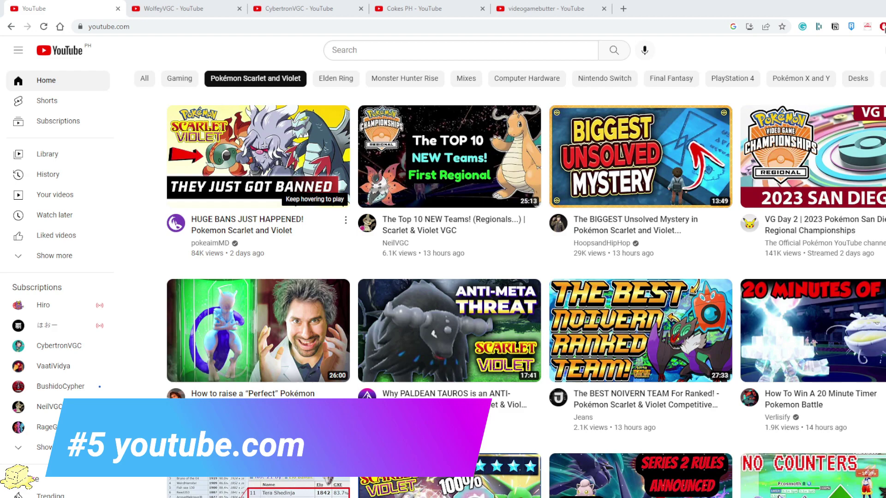
# Step: Browse the YouTube home feed filtered to Pokémon Scarlet and Violet
pyautogui.moveTo(285, 292)
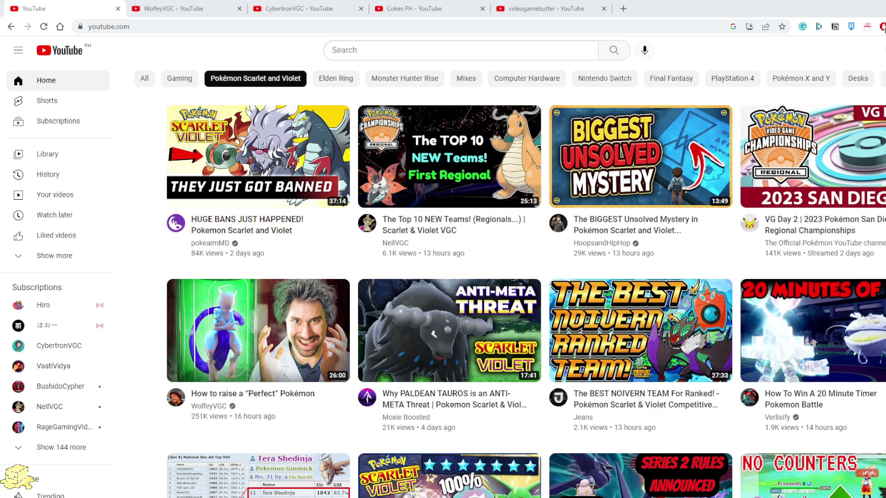
# Step: Switch through the four creator channel tabs and scroll down the author's own channel page
pyautogui.click(194, 13)
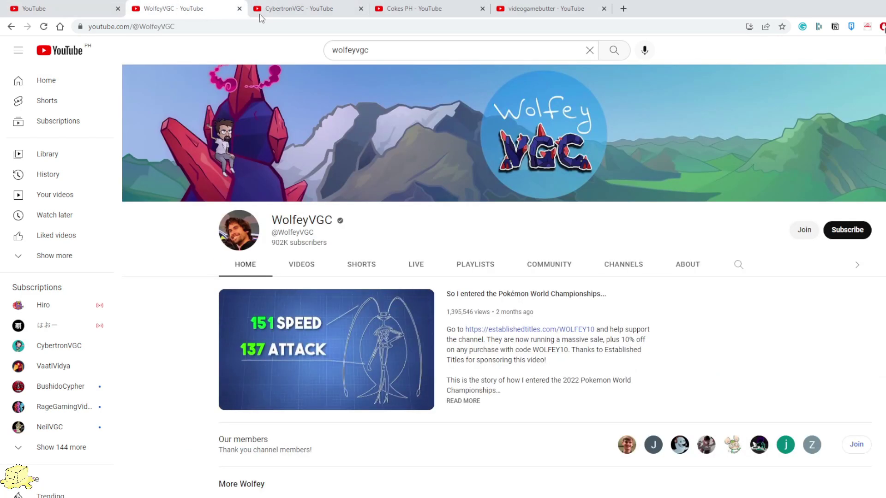
pyautogui.click(309, 13)
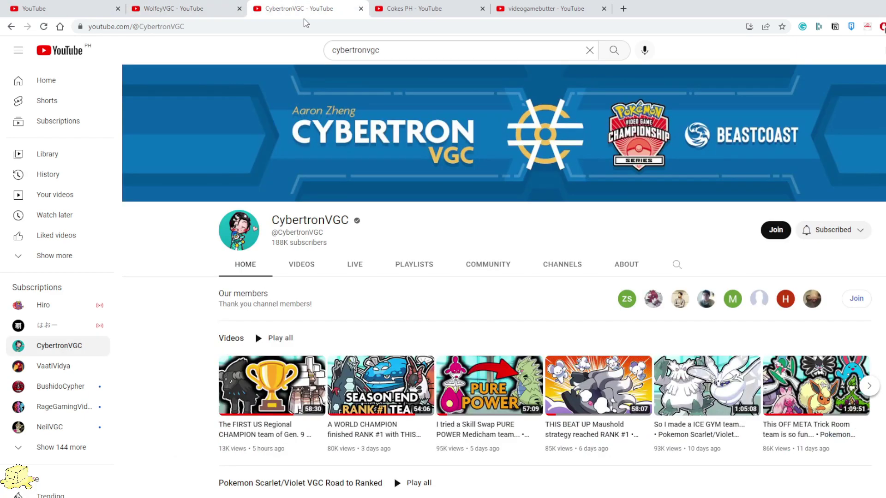
pyautogui.click(412, 13)
pyautogui.click(529, 13)
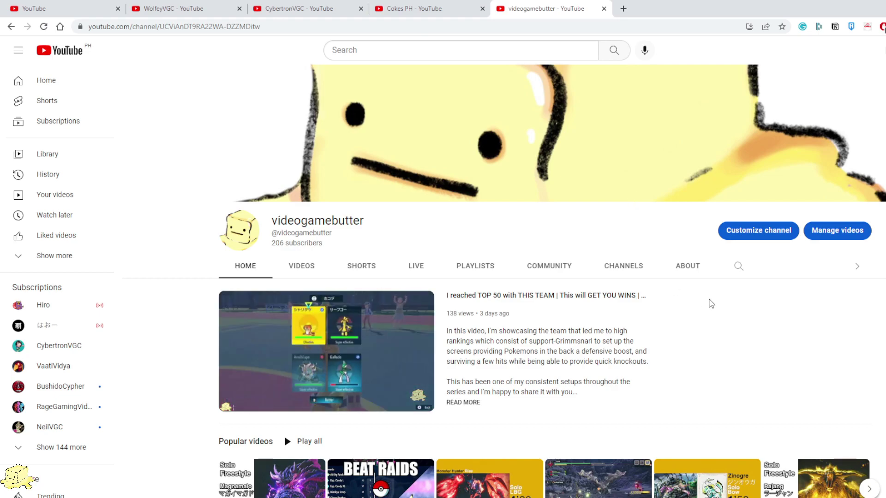
pyautogui.scroll(-3, 732, 313)
pyautogui.scroll(-5, 733, 313)
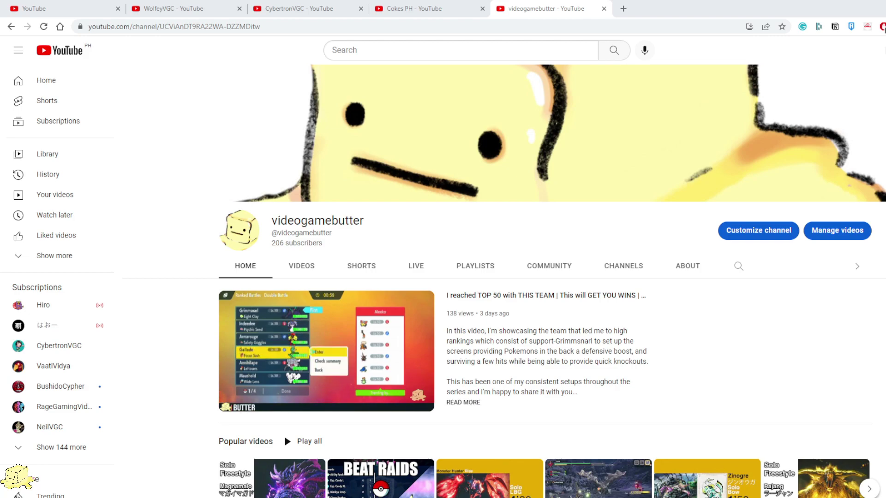
# Step: Play the featured 'I reached TOP 50 with THIS TEAM' video in a new tab
pyautogui.click(326, 351)
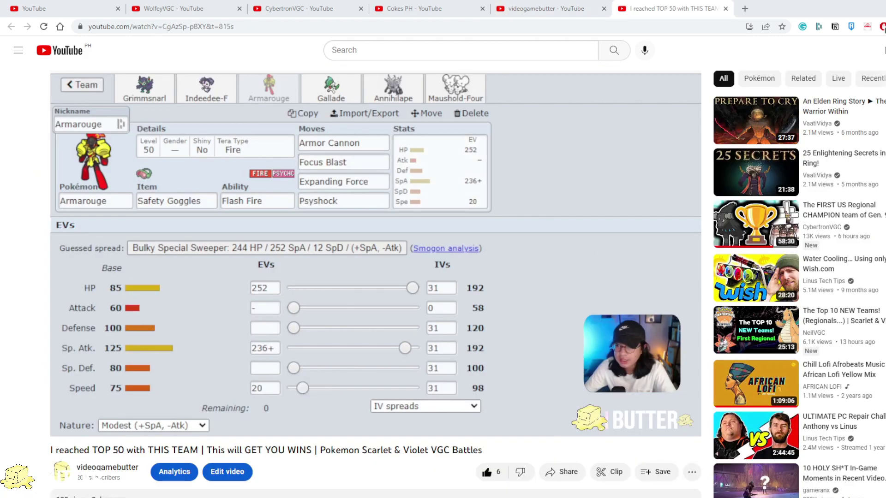